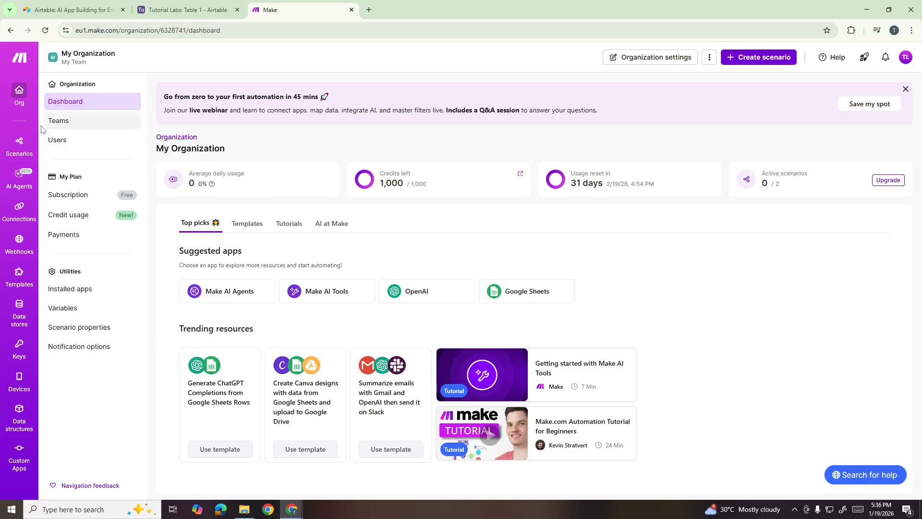
Create a new scenario and add the Airtable Watch Records module as its trigger
{"action": "left_click", "coordinate": [27, 153]}
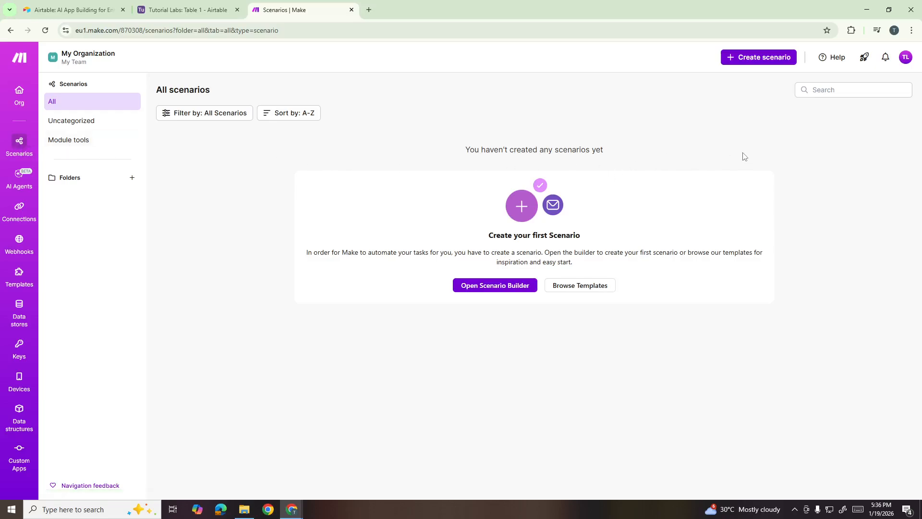
{"action": "left_click", "coordinate": [761, 64]}
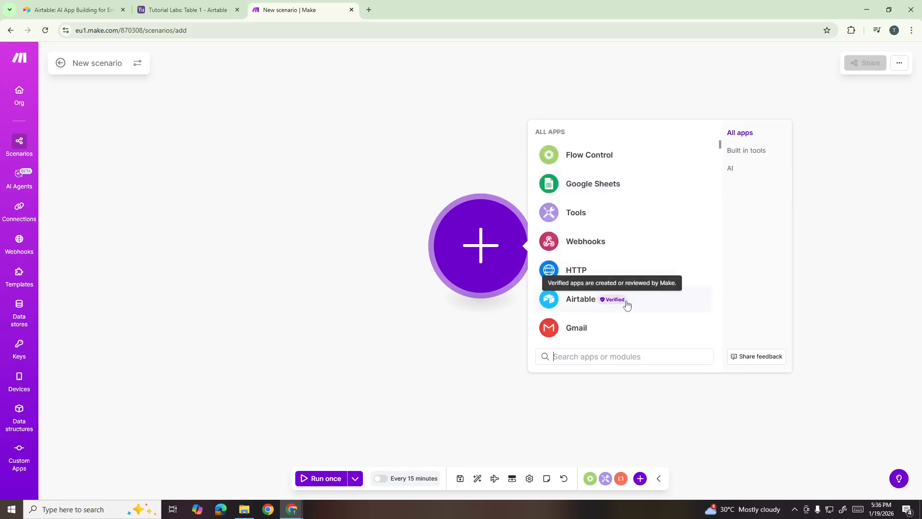
{"action": "left_click", "coordinate": [652, 309]}
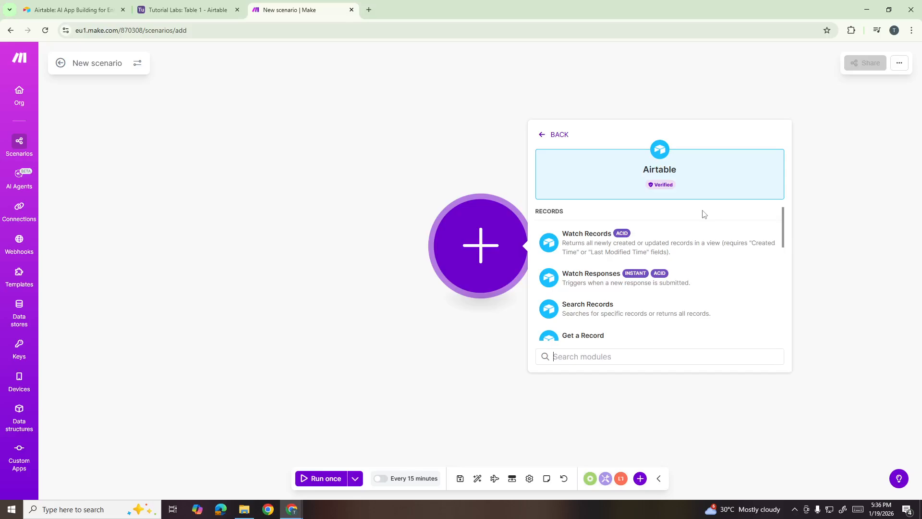
{"action": "left_click", "coordinate": [687, 247]}
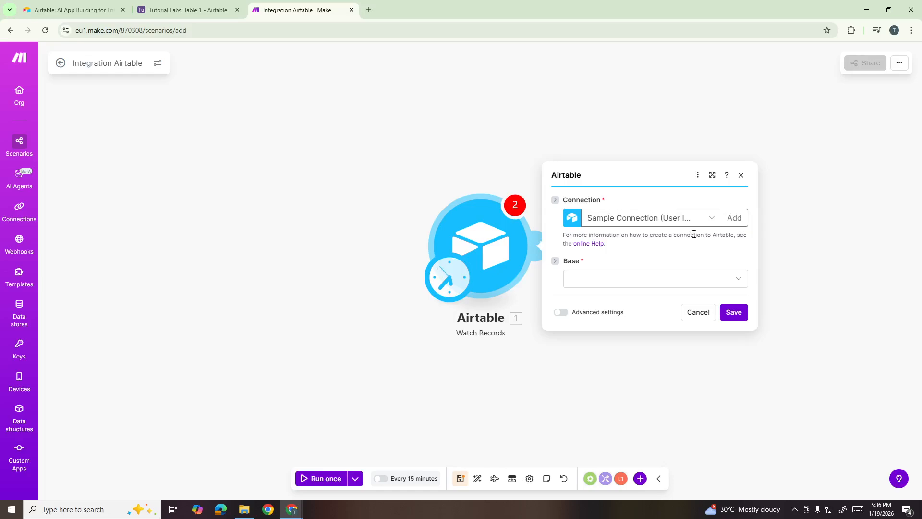
Start a new connection for the Airtable module and set its connection type to Airtable OAuth
{"action": "left_click", "coordinate": [706, 221]}
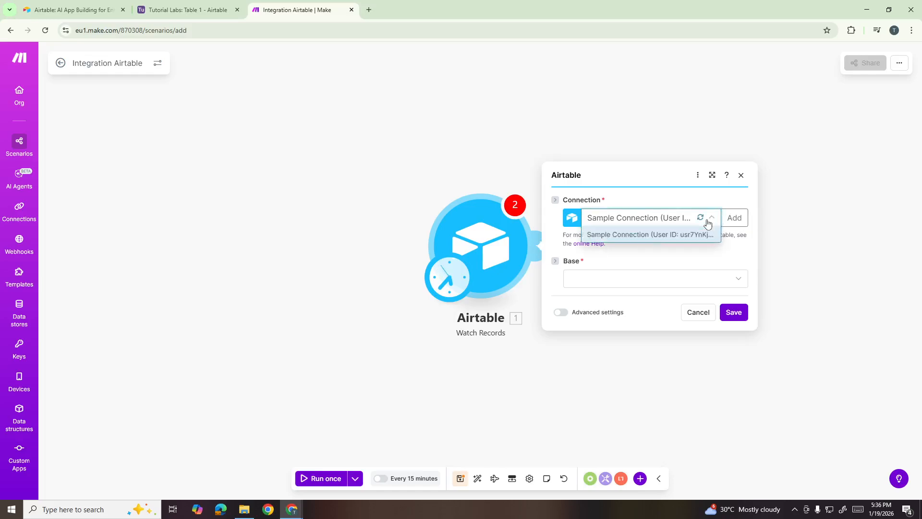
{"action": "left_click", "coordinate": [742, 234]}
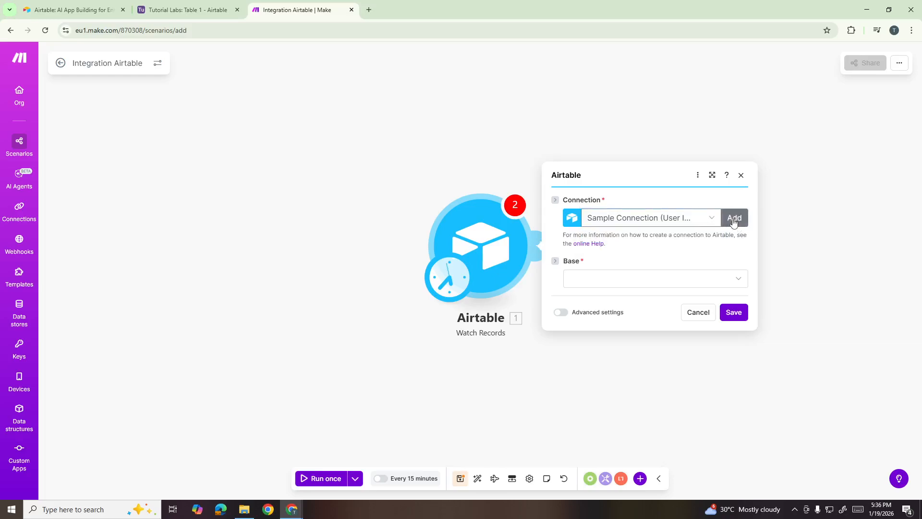
{"action": "left_click", "coordinate": [734, 219]}
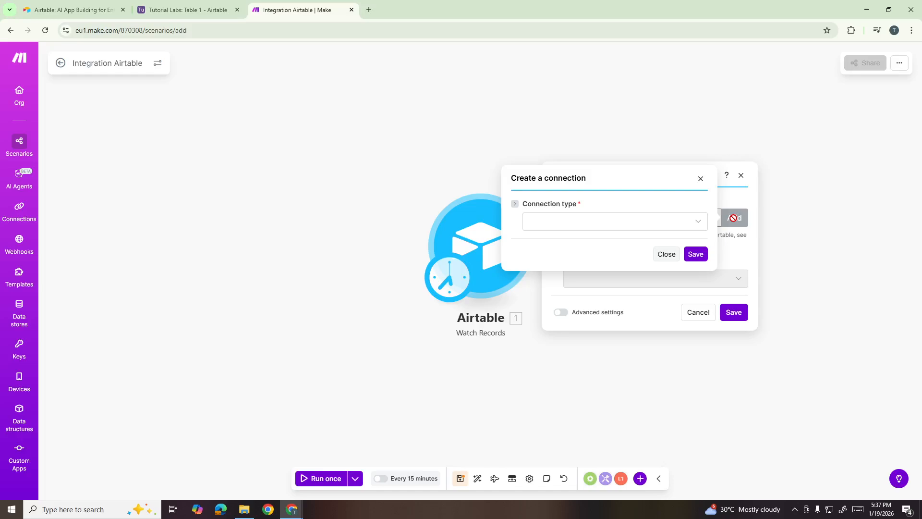
{"action": "left_click", "coordinate": [659, 226]}
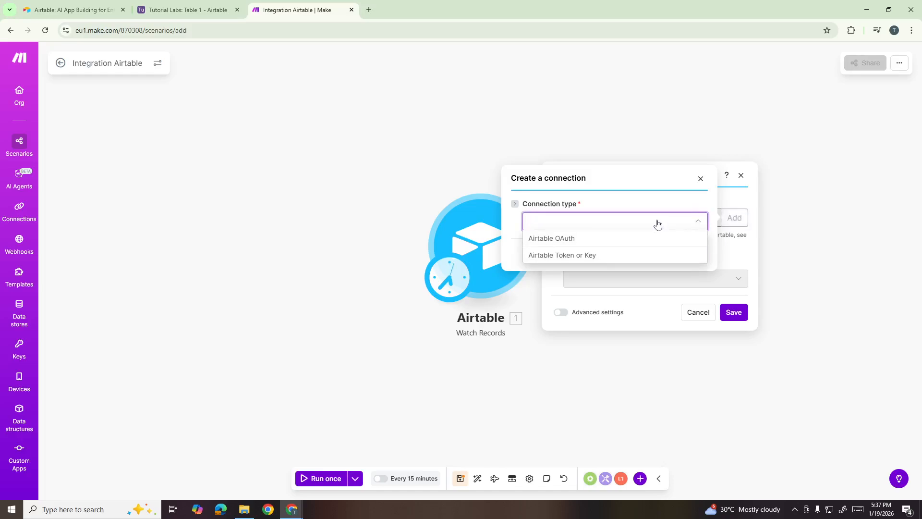
{"action": "left_click", "coordinate": [605, 242]}
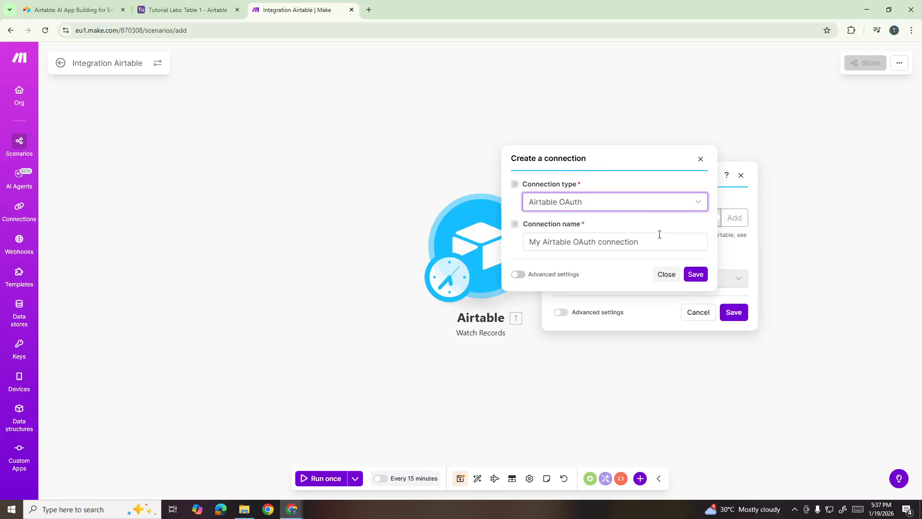
Name the new connection "Airable & Make" and save it to request authorization
{"action": "left_click", "coordinate": [667, 243]}
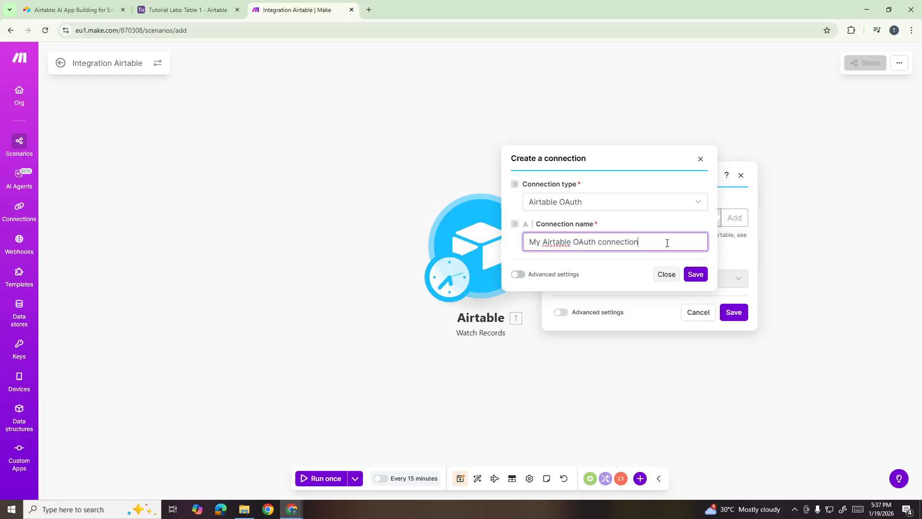
{"action": "key", "text": "BackSpace"}
{"action": "key", "text": "BackSpace"}
{"action": "key", "text": "BackSpace"}
{"action": "key", "text": "BackSpace"}
{"action": "key", "text": "BackSpace"}
{"action": "key", "text": "BackSpace"}
{"action": "key", "text": "BackSpace"}
{"action": "key", "text": "BackSpace"}
{"action": "key", "text": "BackSpace"}
{"action": "key", "text": "BackSpace"}
{"action": "key", "text": "BackSpace"}
{"action": "key", "text": "BackSpace"}
{"action": "key", "text": "BackSpace"}
{"action": "key", "text": "BackSpace"}
{"action": "key", "text": "BackSpace"}
{"action": "key", "text": "BackSpace"}
{"action": "key", "text": "BackSpace"}
{"action": "key", "text": "BackSpace"}
{"action": "key", "text": "BackSpace"}
{"action": "key", "text": "BackSpace"}
{"action": "type", "text": "Airable "}
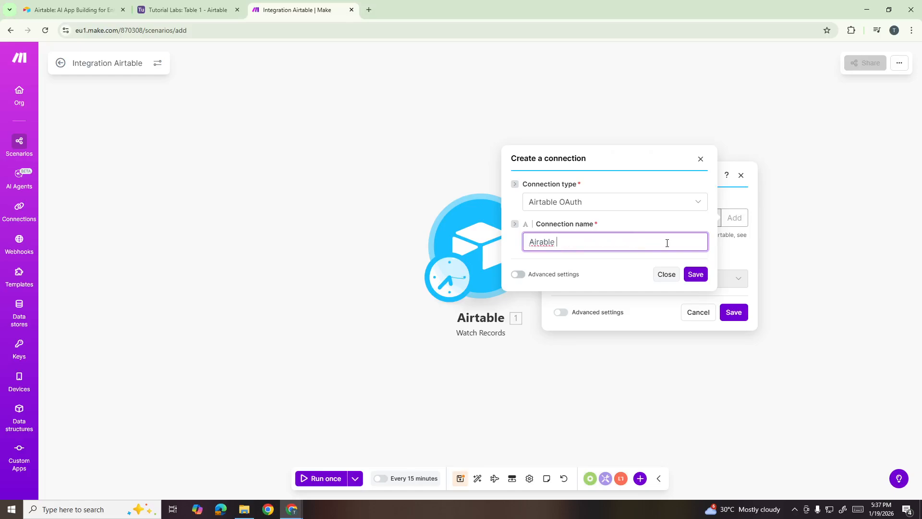
{"action": "type", "text": "%"}
{"action": "type", "text": "& Make"}
{"action": "left_click", "coordinate": [627, 258]}
{"action": "left_click", "coordinate": [629, 250]}
{"action": "left_click", "coordinate": [695, 273]}
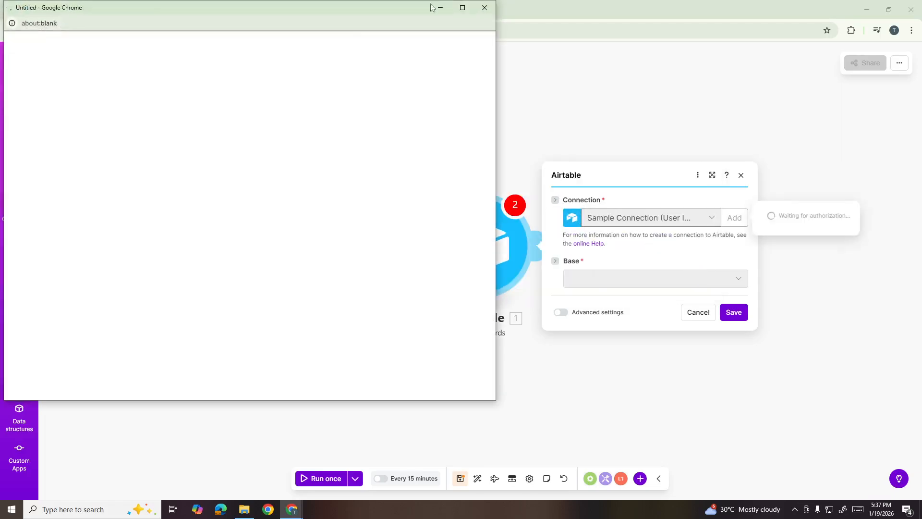
Add the Tutorial Labs base to the Airtable access request and grant Make access
{"action": "left_click_drag", "start_coordinate": [398, 6], "coordinate": [670, 47]}
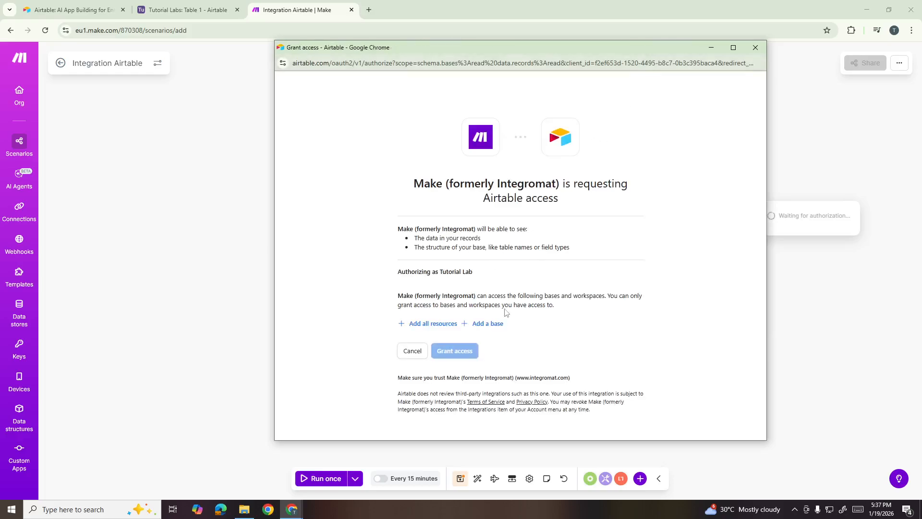
{"action": "left_click", "coordinate": [494, 324]}
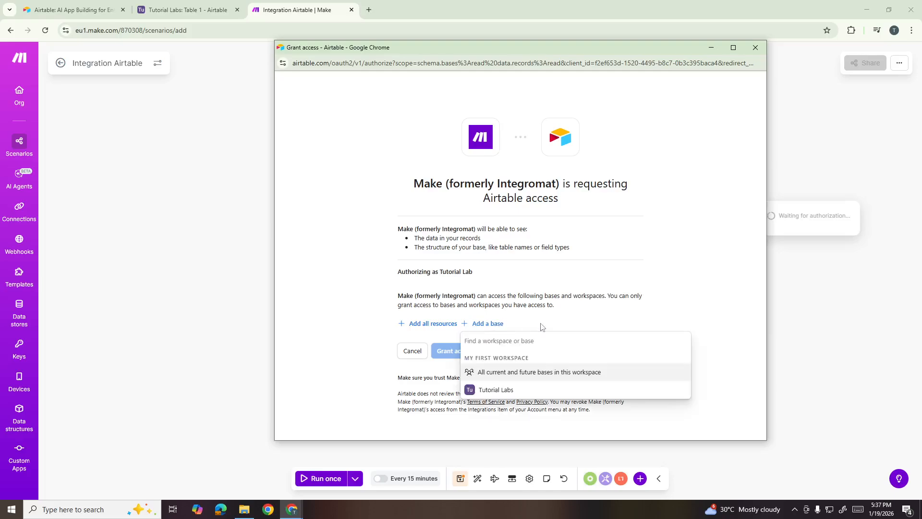
{"action": "left_click", "coordinate": [535, 391]}
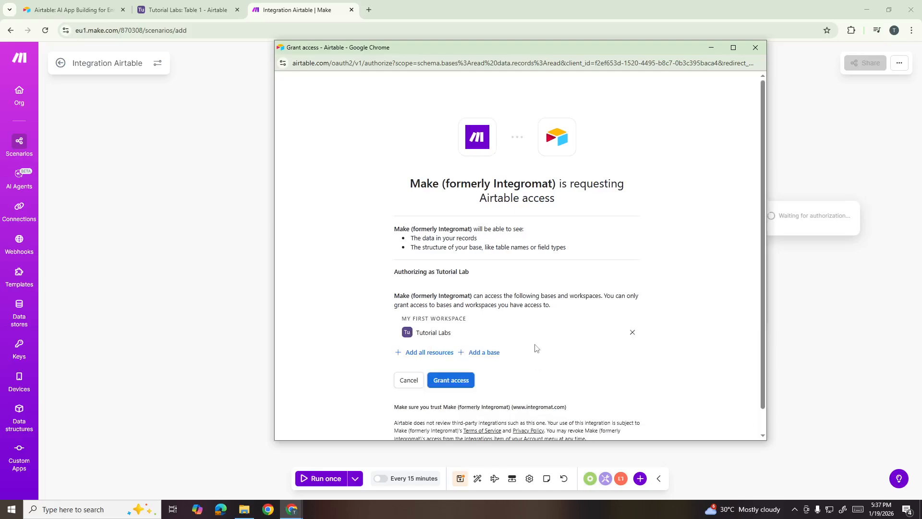
{"action": "scroll", "coordinate": [535, 341], "scroll_direction": "down", "scroll_amount": 1}
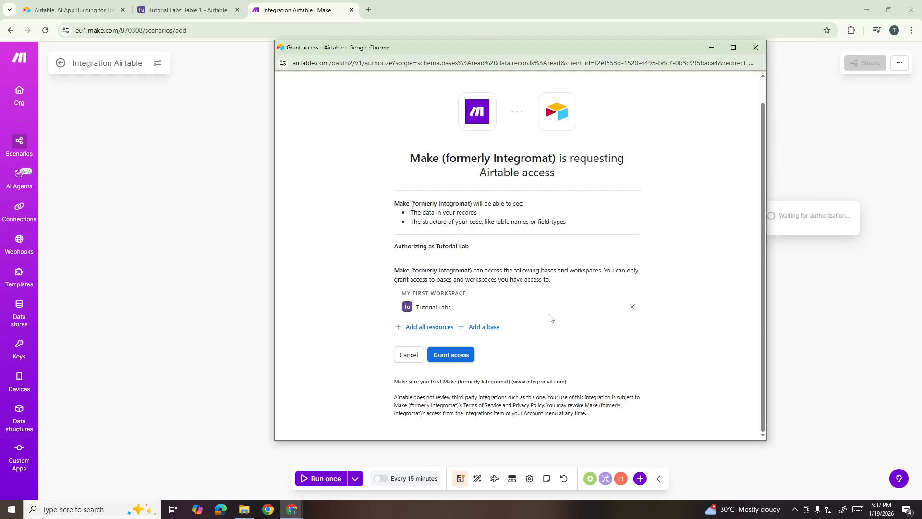
{"action": "left_click", "coordinate": [464, 356]}
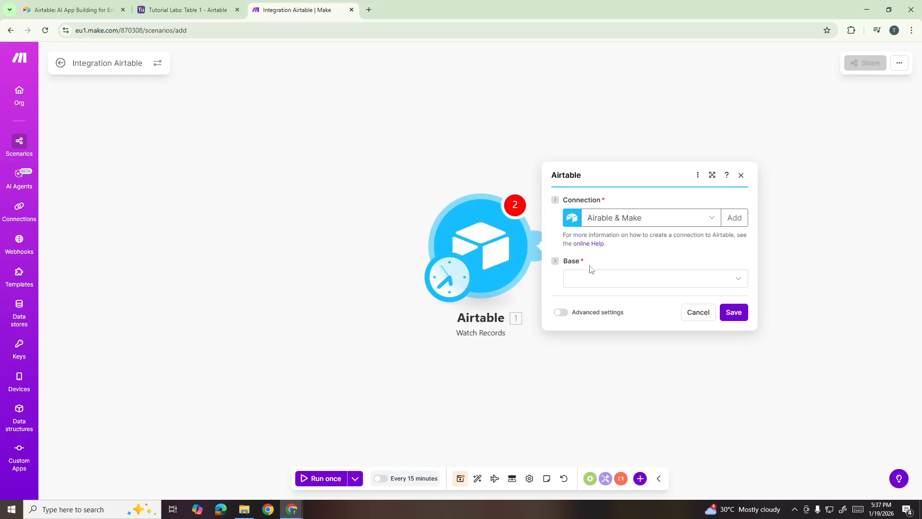
Set the Watch Records module's base to Tutorial Labs and its table to Sample table
{"action": "left_click", "coordinate": [609, 278]}
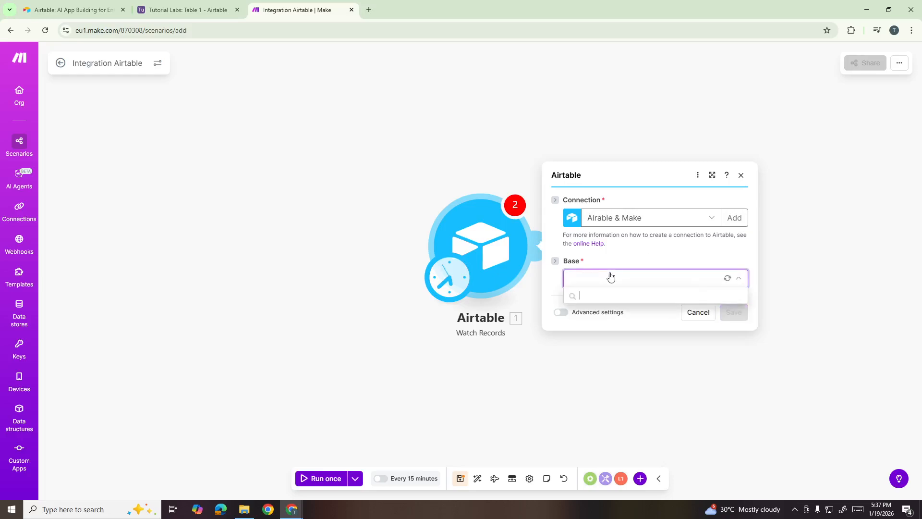
{"action": "left_click", "coordinate": [673, 296]}
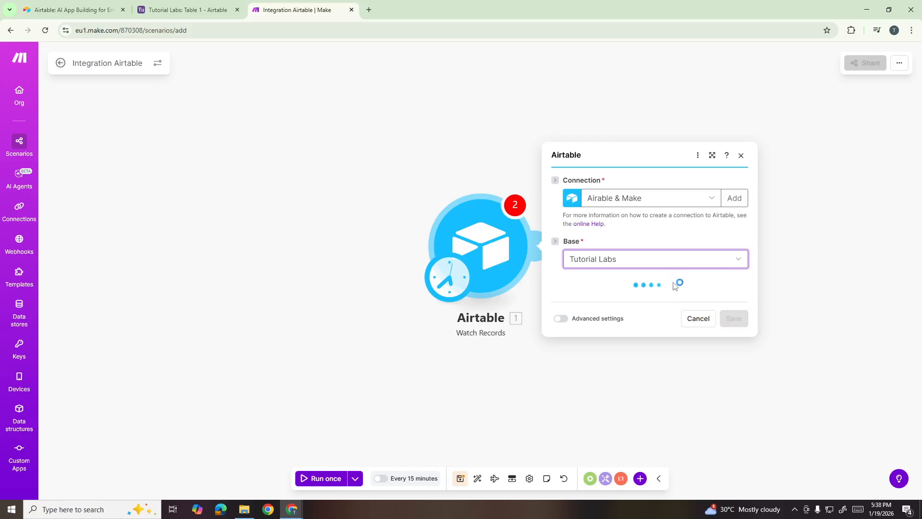
{"action": "left_click", "coordinate": [635, 301]}
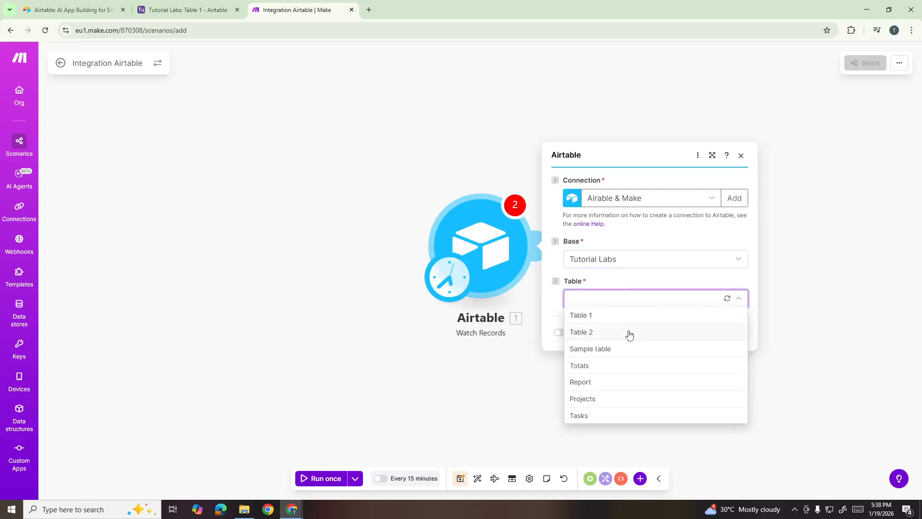
{"action": "left_click", "coordinate": [631, 349]}
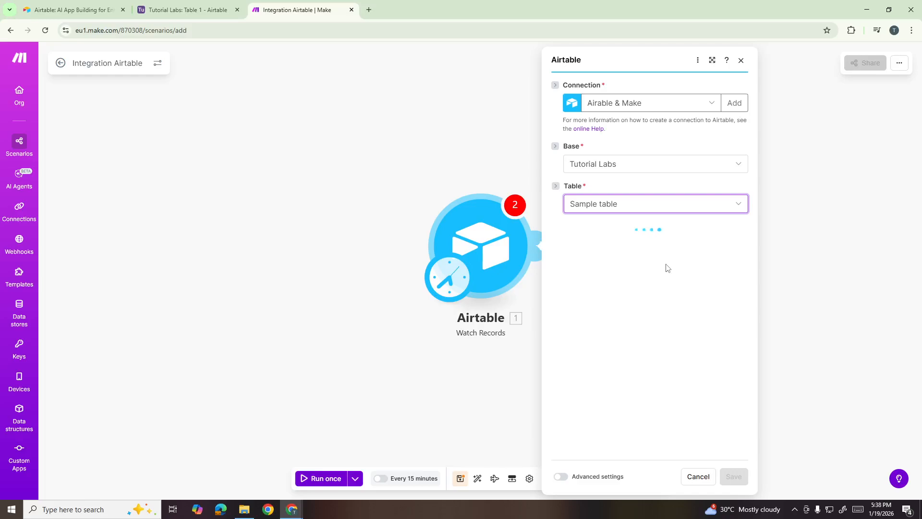
{"action": "scroll", "coordinate": [666, 266], "scroll_direction": "down", "scroll_amount": 2}
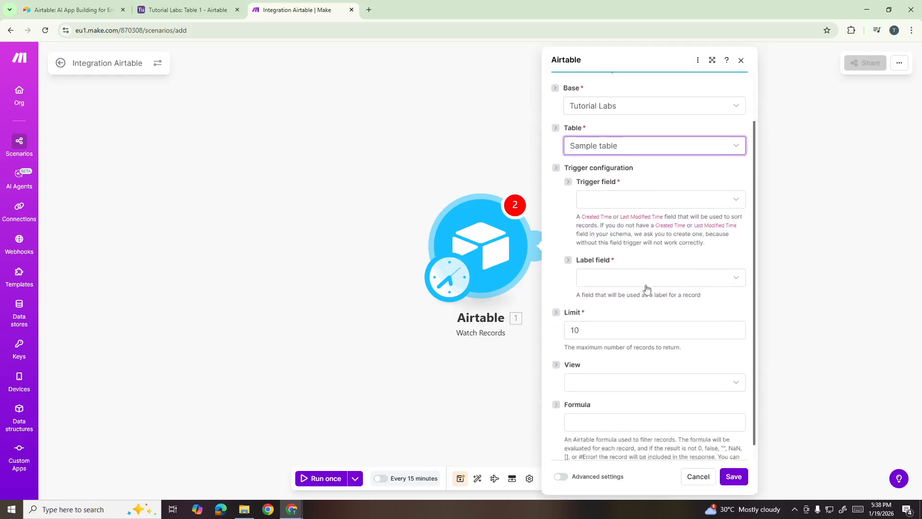
Try to load a trigger field for the Sample table, and set the label field to Name
{"action": "left_click", "coordinate": [673, 186]}
{"action": "left_click", "coordinate": [724, 182]}
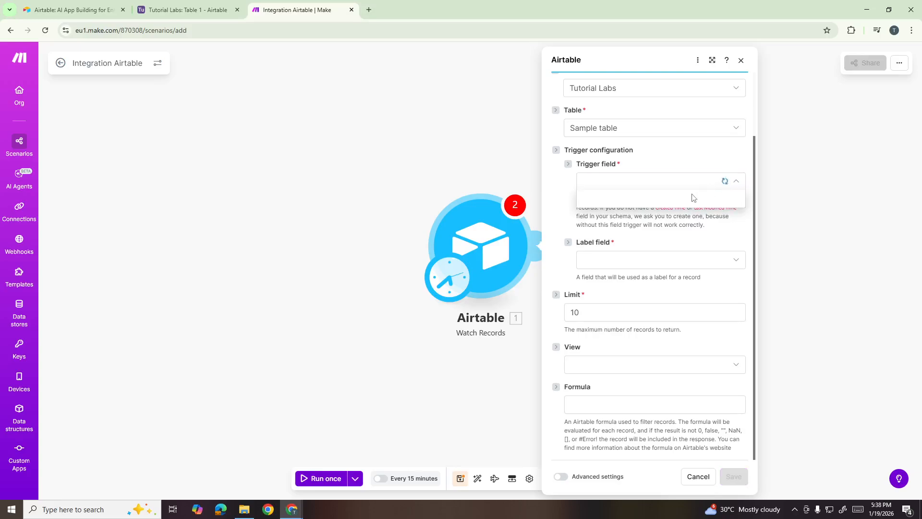
{"action": "left_click", "coordinate": [725, 183]}
{"action": "left_click", "coordinate": [701, 260]}
{"action": "left_click", "coordinate": [665, 279]}
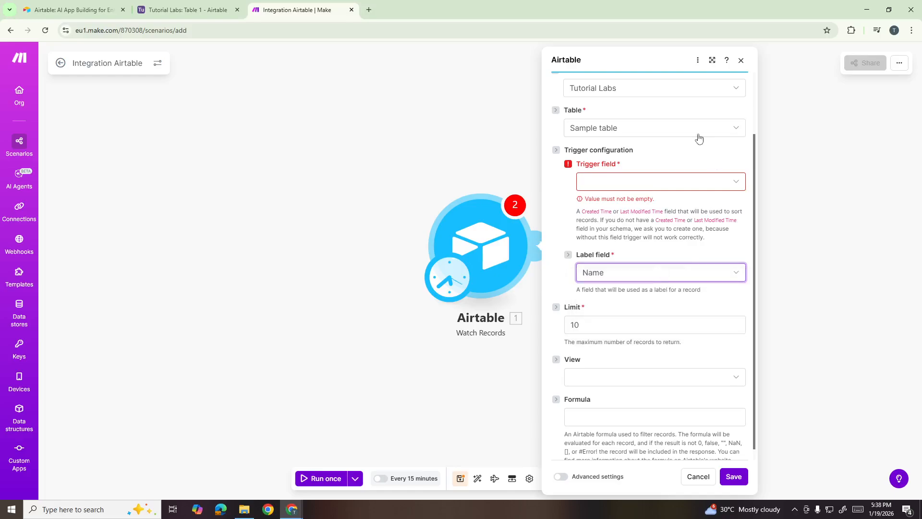
Change the watched table to Table 2 and save the module's settings
{"action": "left_click", "coordinate": [681, 130]}
{"action": "left_click", "coordinate": [655, 165]}
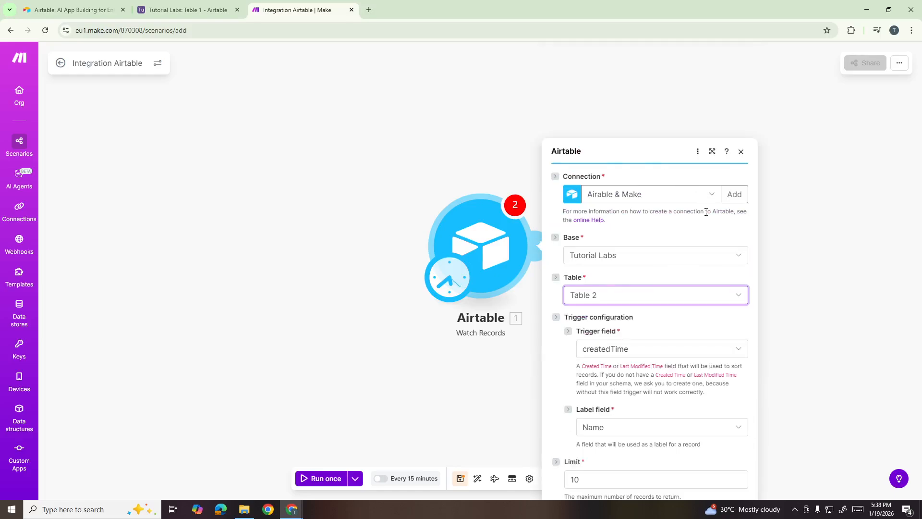
{"action": "scroll", "coordinate": [692, 284], "scroll_direction": "down", "scroll_amount": 3}
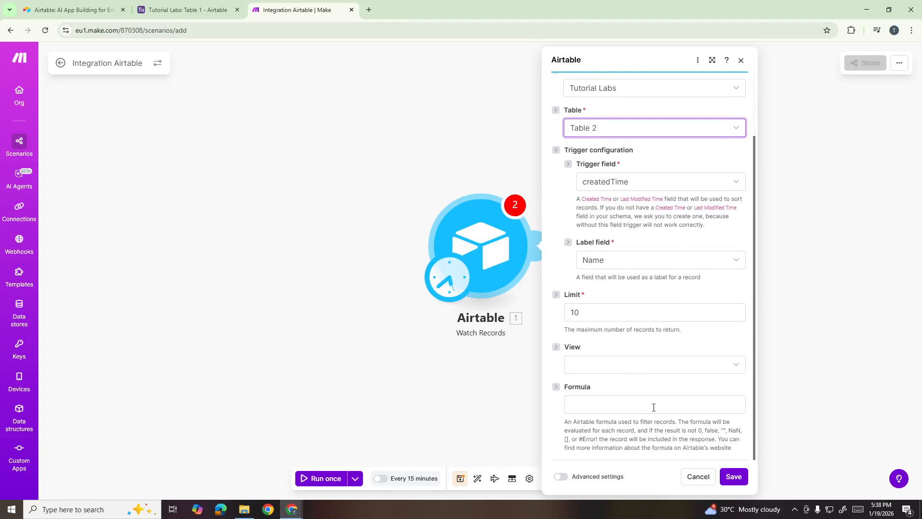
{"action": "left_click", "coordinate": [668, 386]}
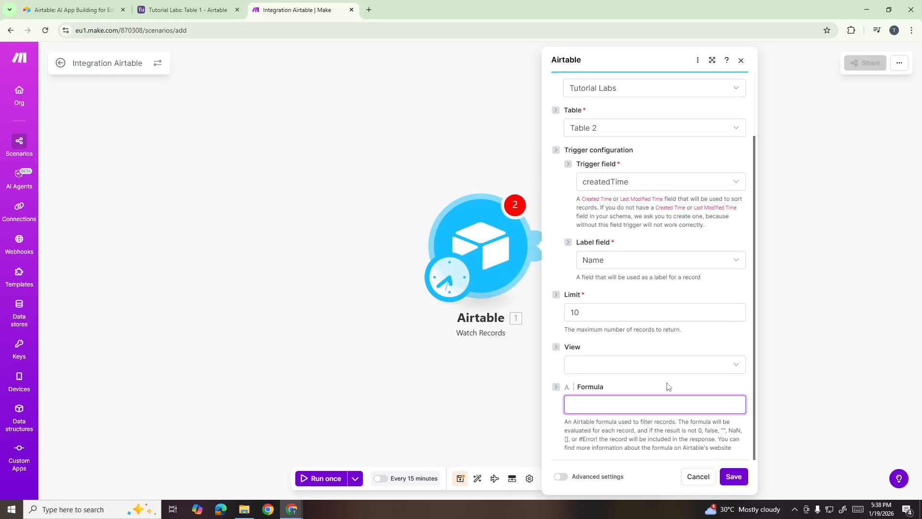
{"action": "left_click", "coordinate": [735, 481]}
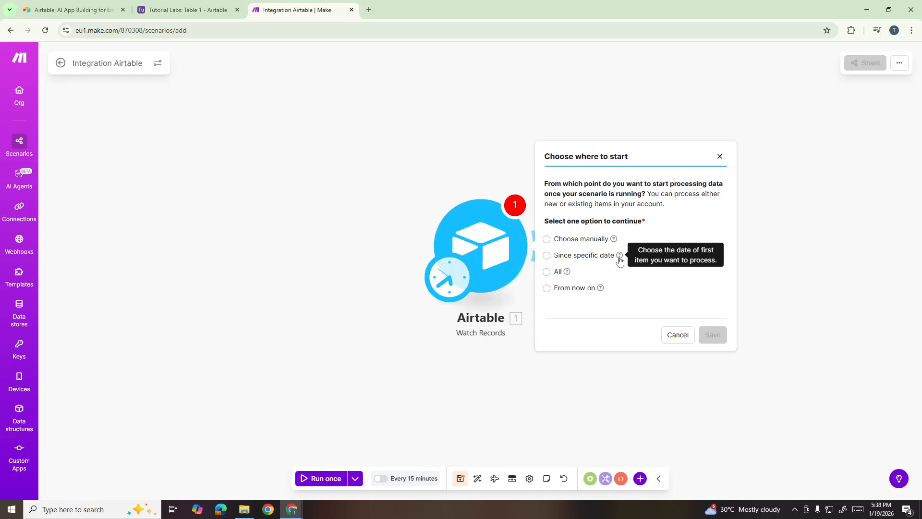
Set the trigger's starting point to From now on and save it
{"action": "mouse_move", "coordinate": [572, 273]}
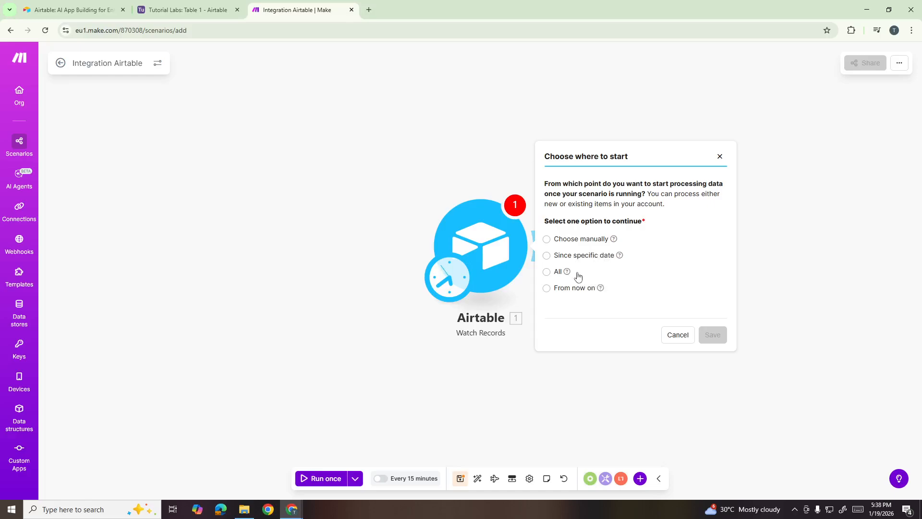
{"action": "mouse_move", "coordinate": [602, 290]}
{"action": "left_click", "coordinate": [548, 289]}
{"action": "left_click", "coordinate": [708, 337]}
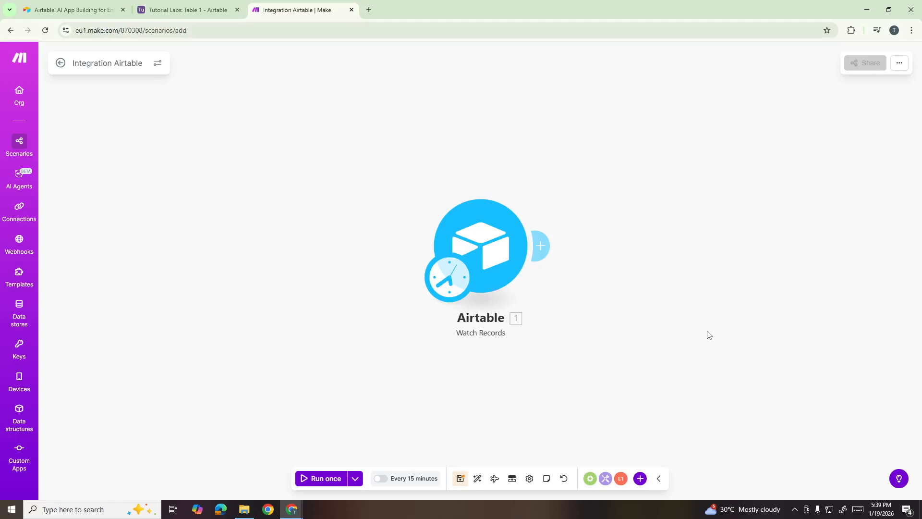